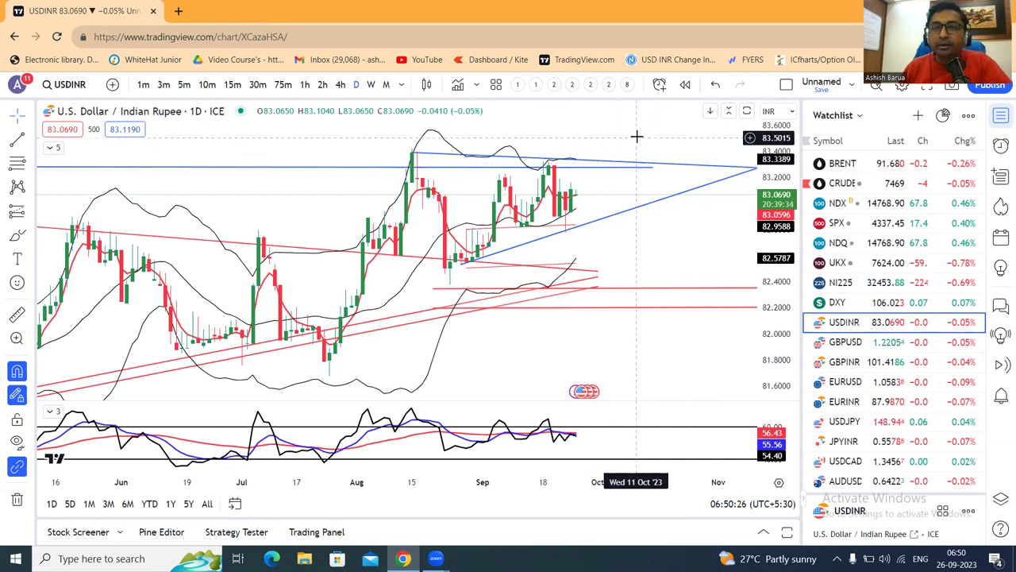
- Adjust the USD/INR view past October, then open the GBPUSD daily chart from the watchlist
drag(767, 224, 766, 246)
drag(692, 243, 683, 266)
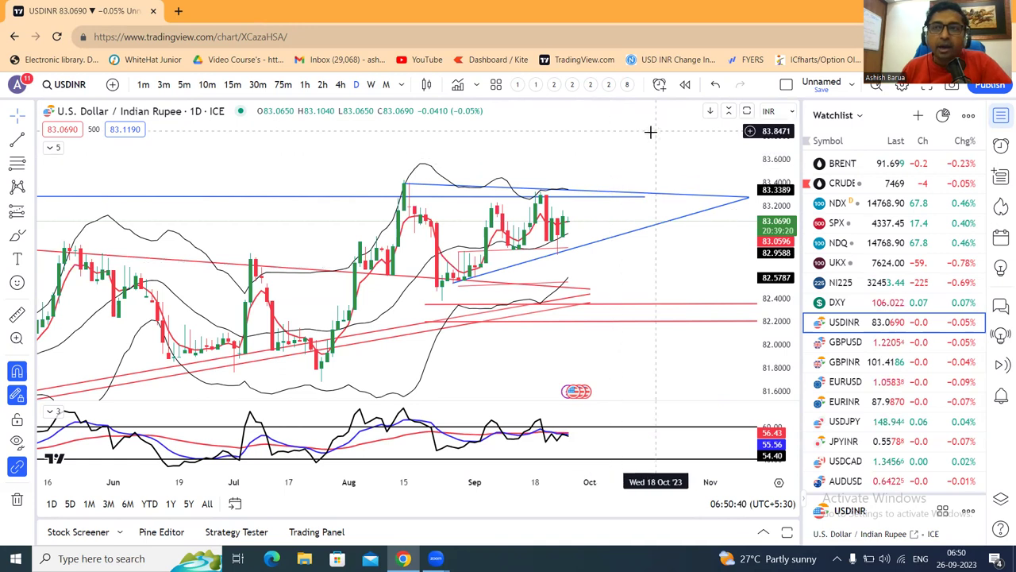
drag(642, 139, 621, 147)
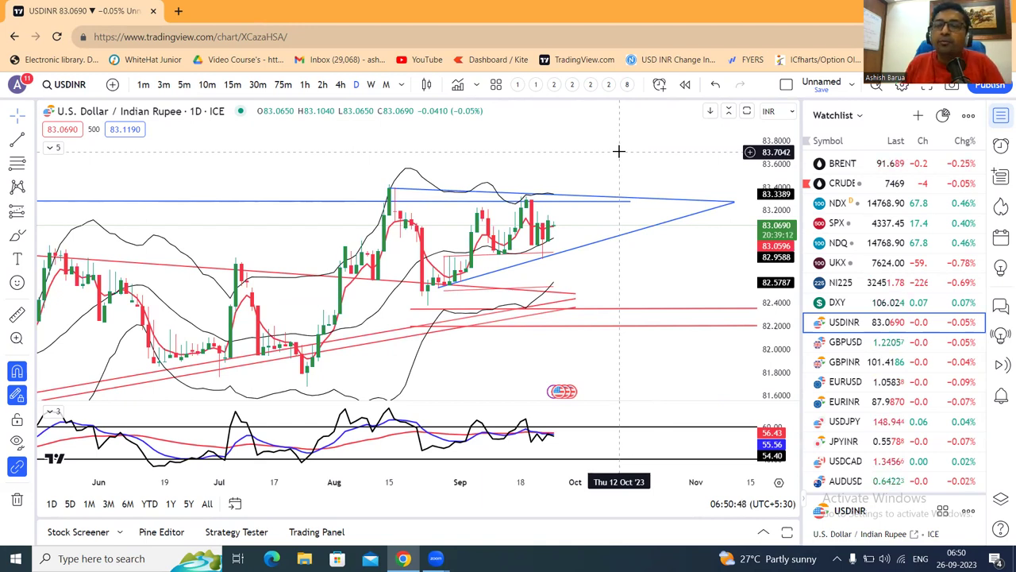
click(849, 341)
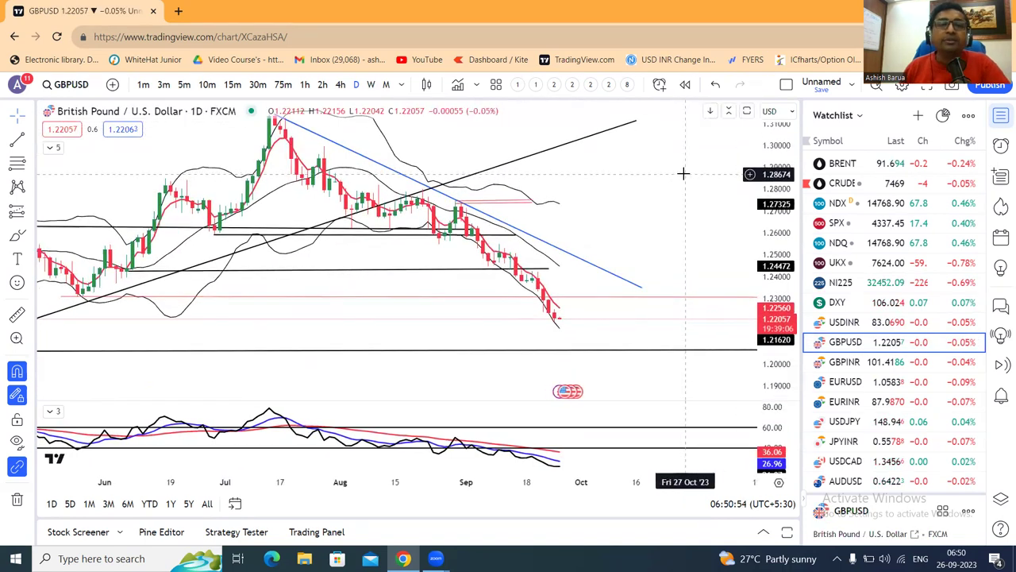
- On GBPINR, brush a projected dip after the last candle, then switch to EURUSD
scroll(685, 171, down, 3)
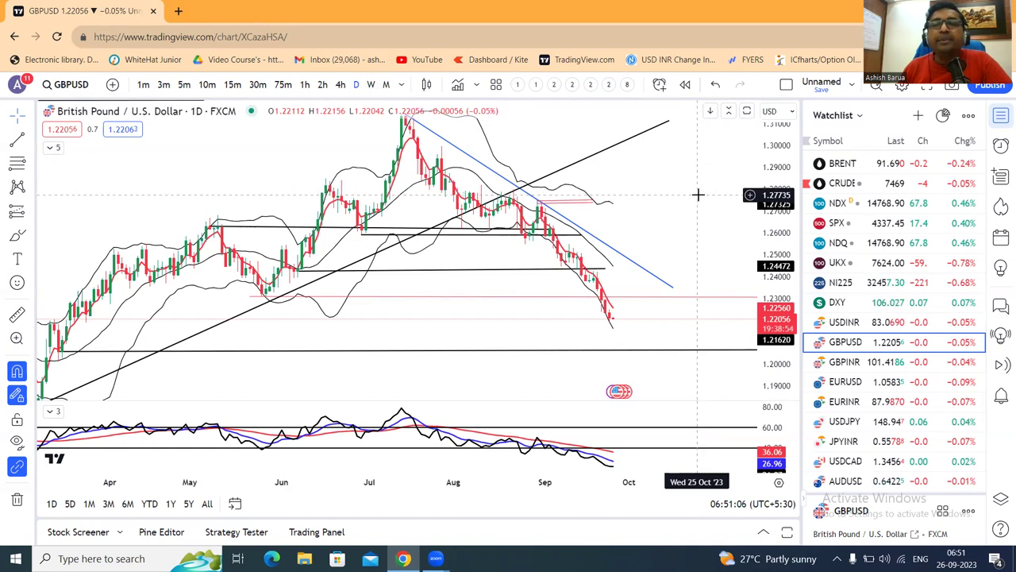
click(839, 363)
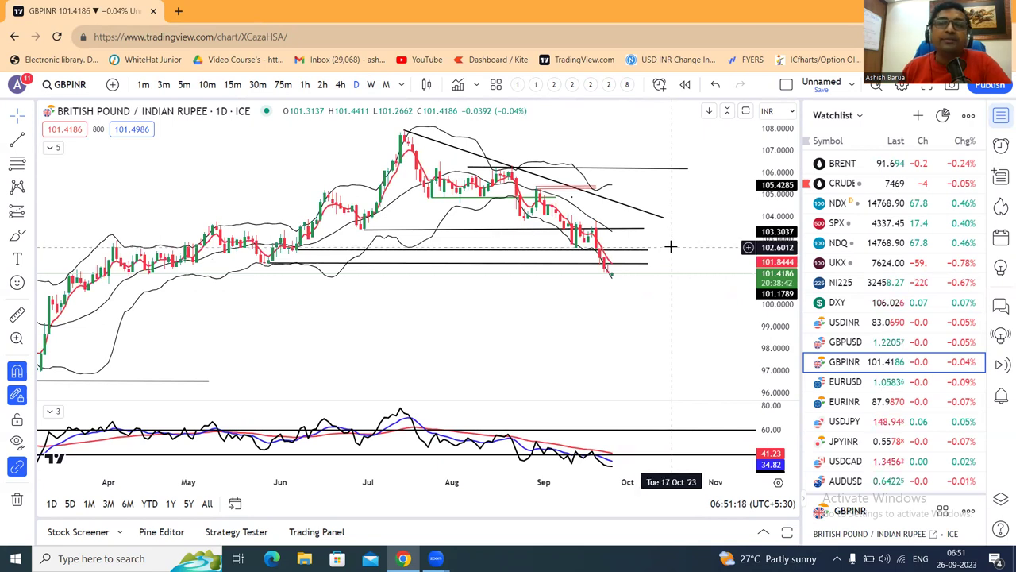
click(17, 235)
mouse_move(608, 274)
mouse_down()
mouse_move(616, 282)
mouse_move(637, 252)
mouse_move(643, 288)
mouse_up()
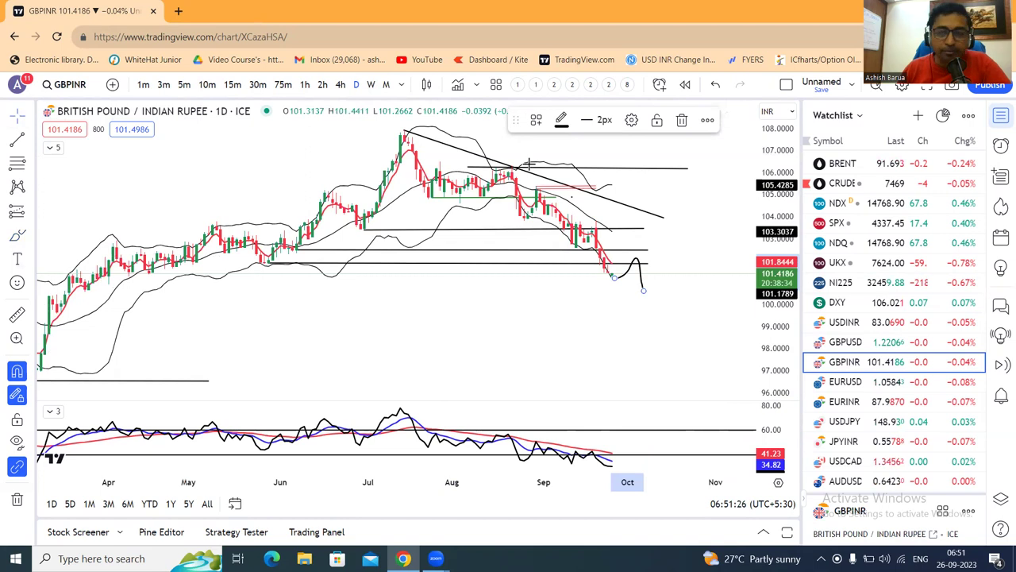
click(846, 382)
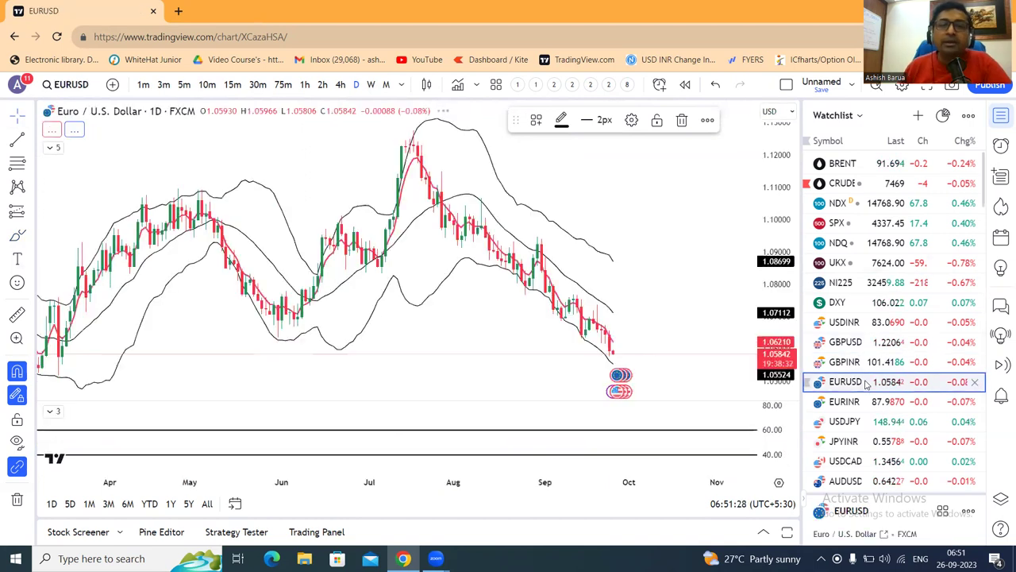
- Draw a flat parallel channel along the EUR/USD lows near 1.052–1.056, from March past the latest candle
drag(737, 239, 710, 220)
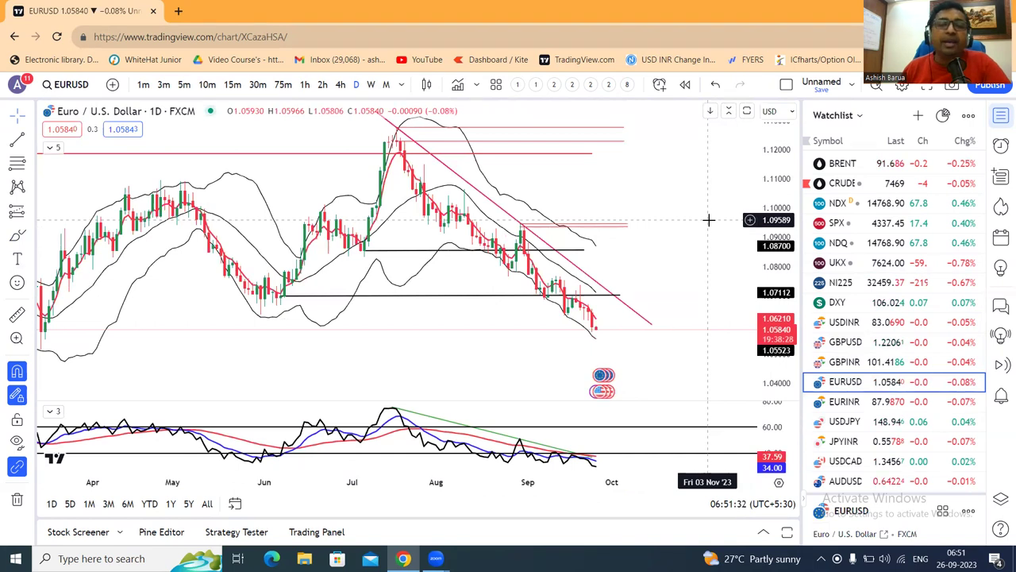
scroll(699, 206, down, 3)
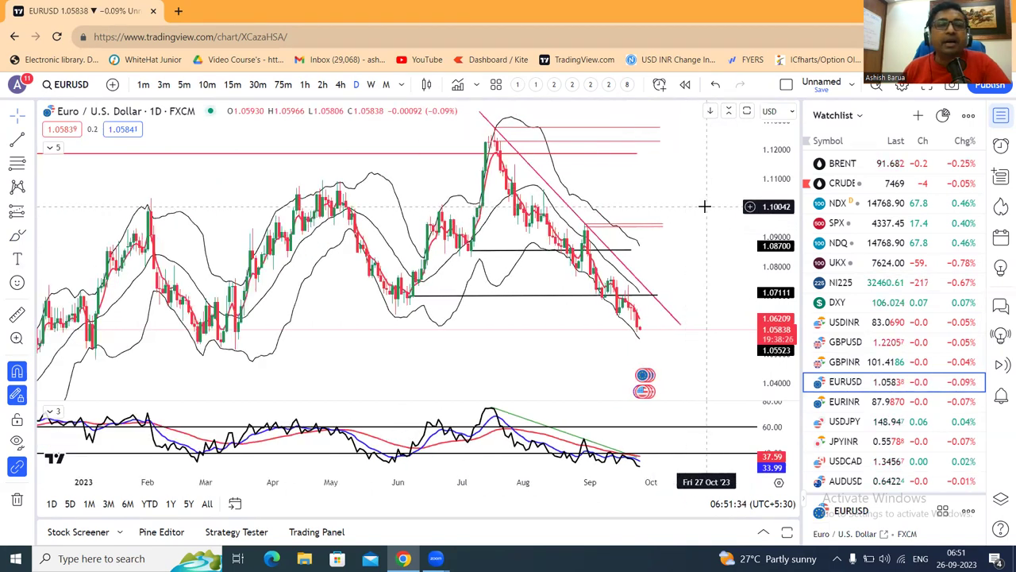
click(31, 140)
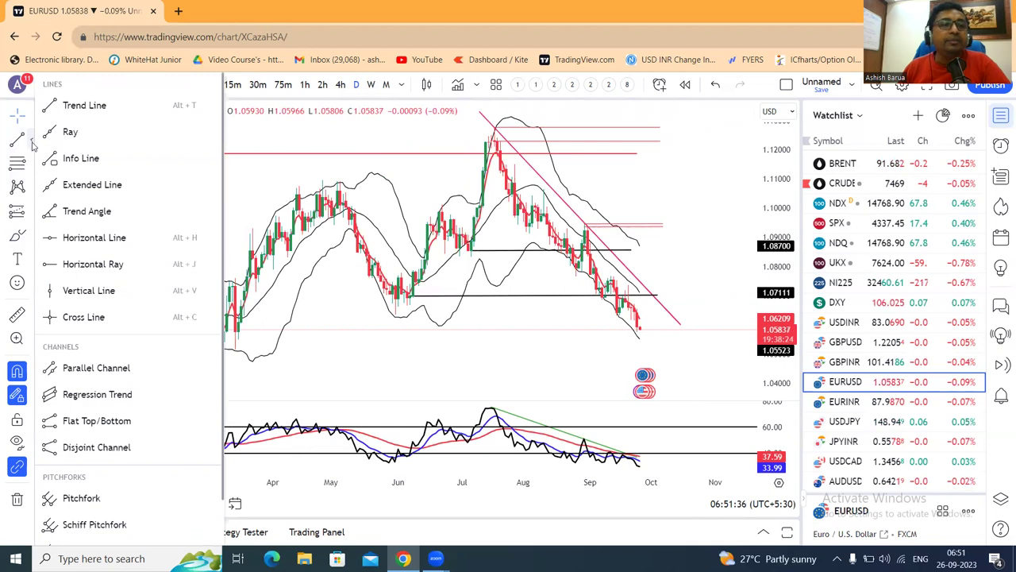
click(80, 376)
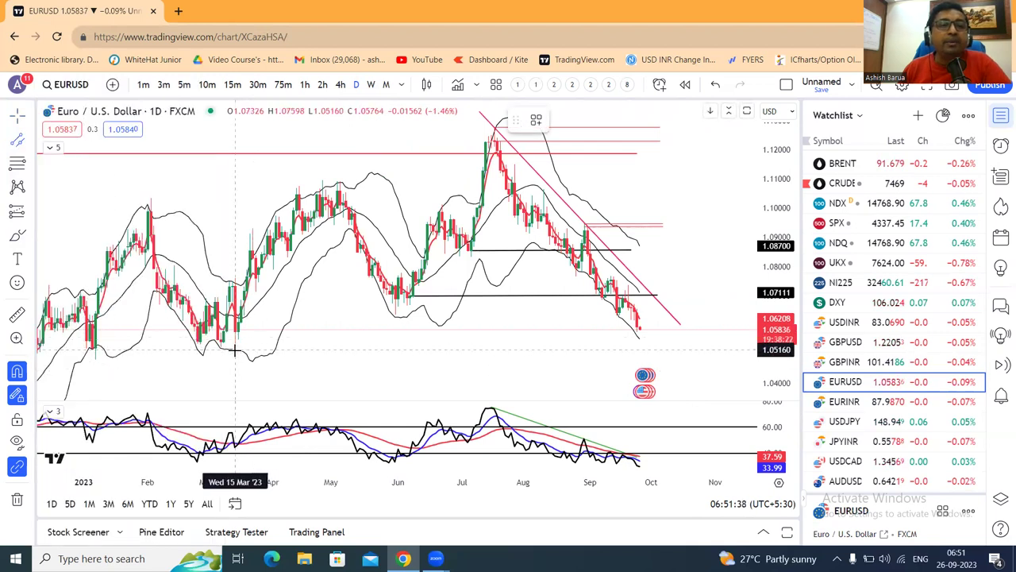
click(739, 347)
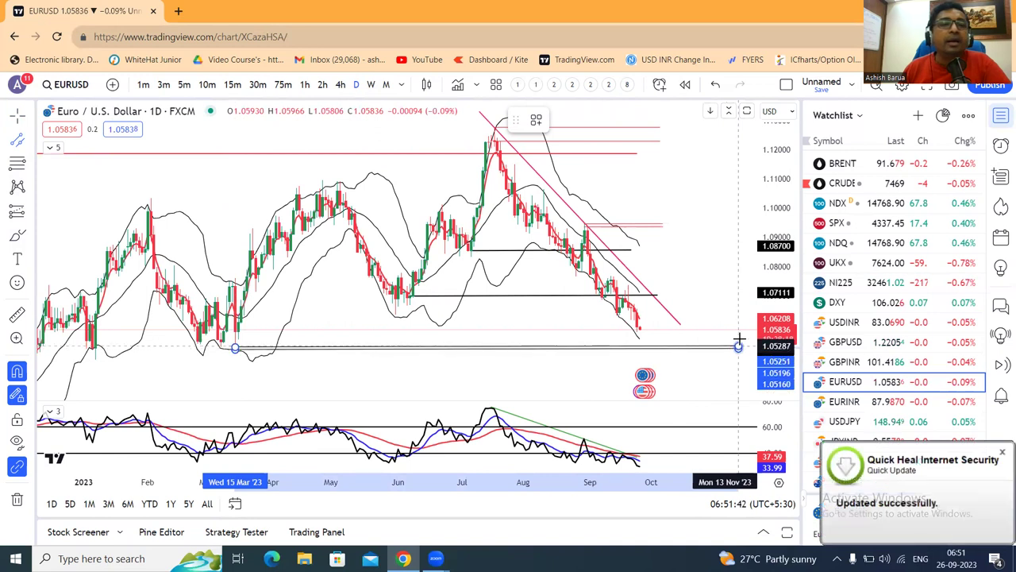
click(739, 337)
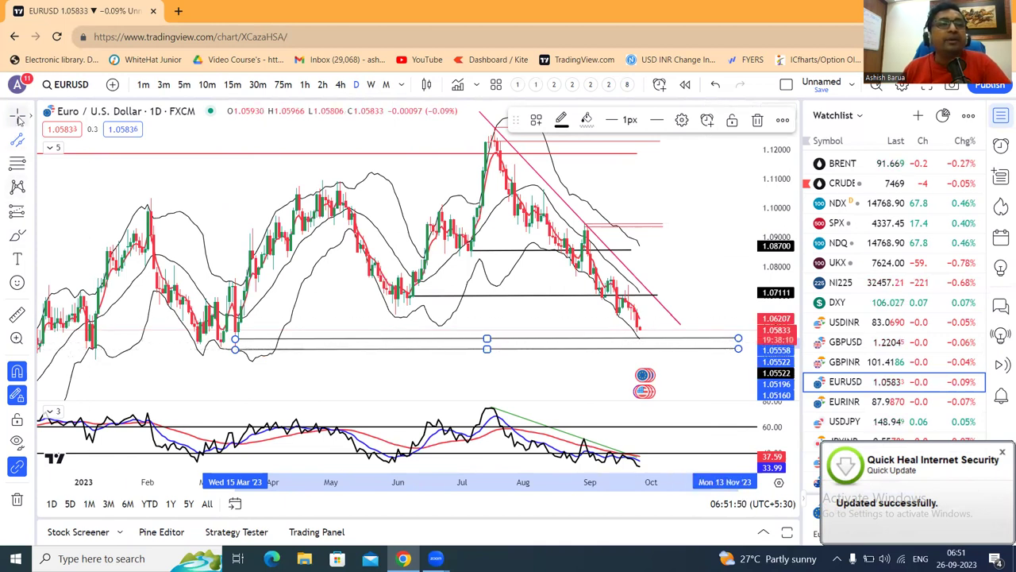
click(1002, 454)
scroll(692, 196, up, 2)
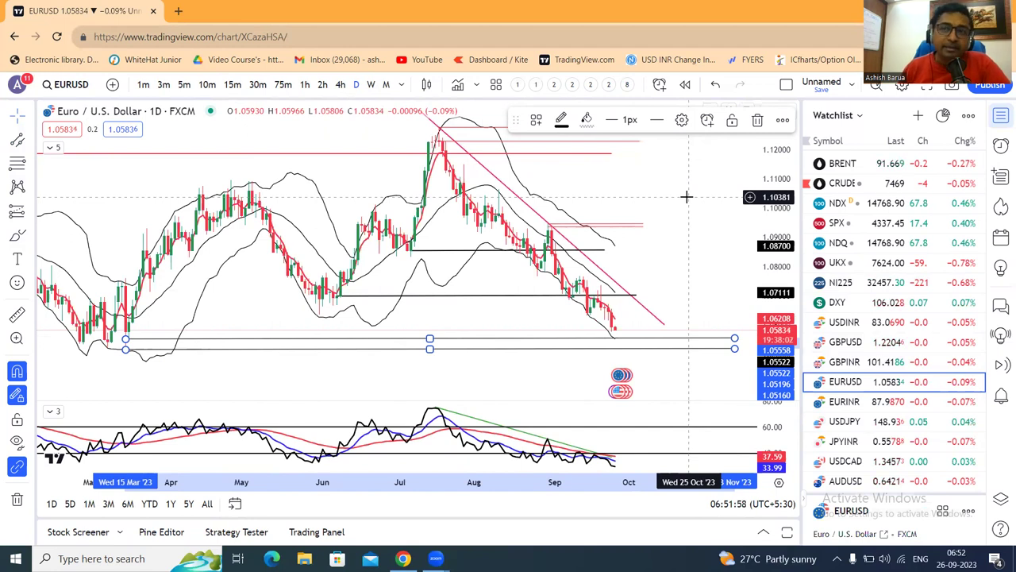
click(717, 227)
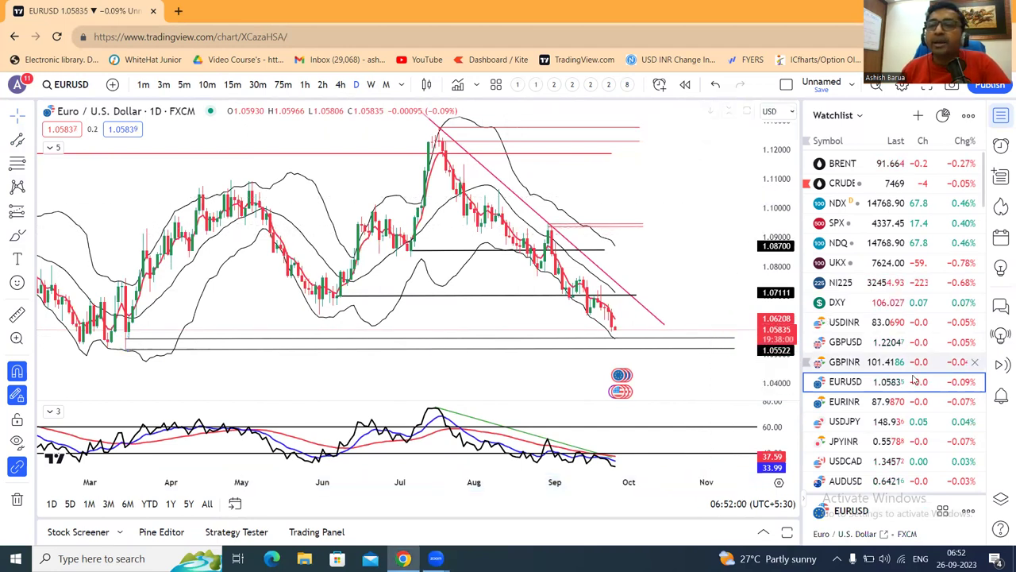
- Review the EURINR chart and its red horizontal level, then switch to USDJPY
click(913, 401)
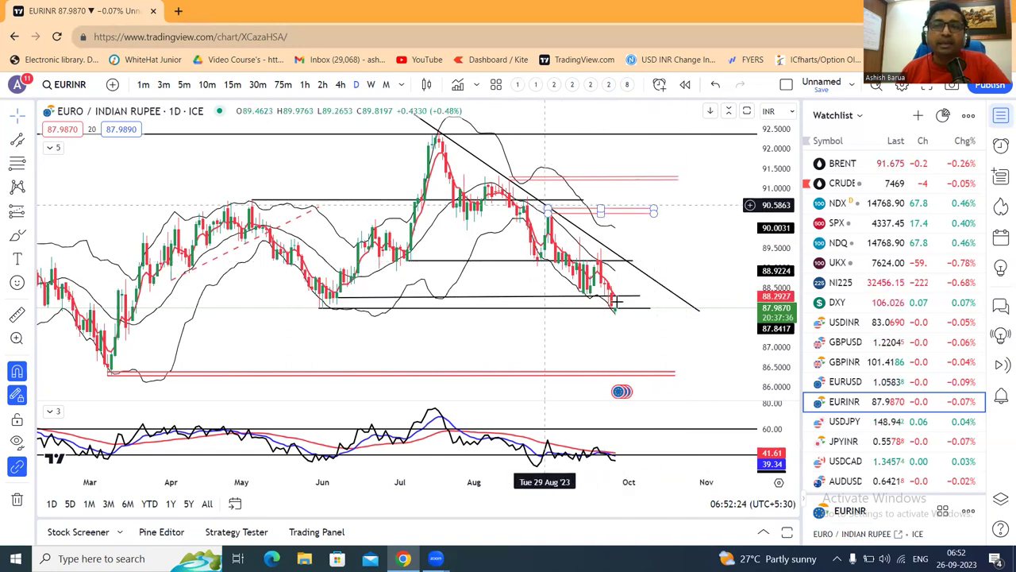
scroll(694, 227, up, 2)
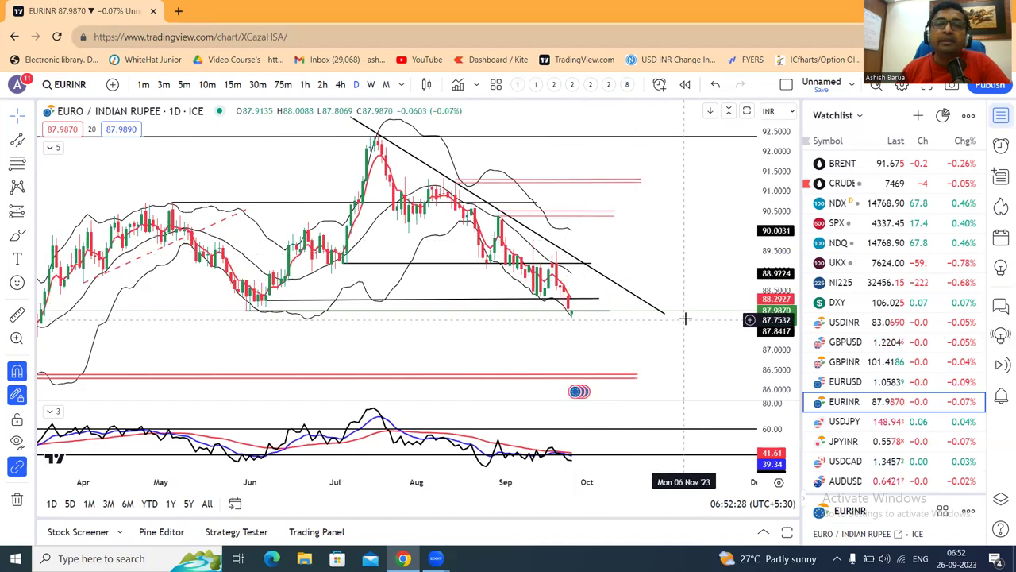
click(608, 220)
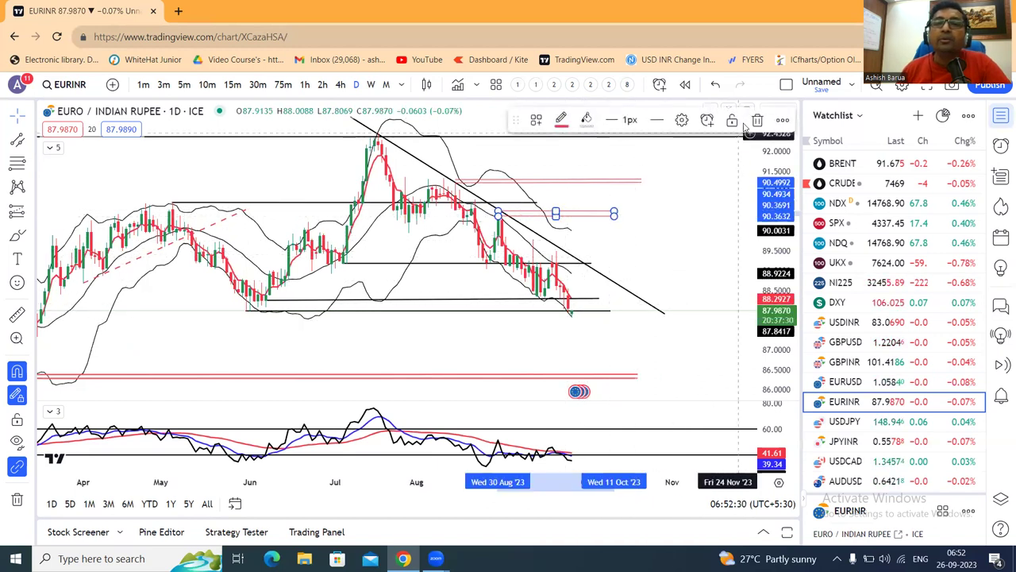
click(860, 422)
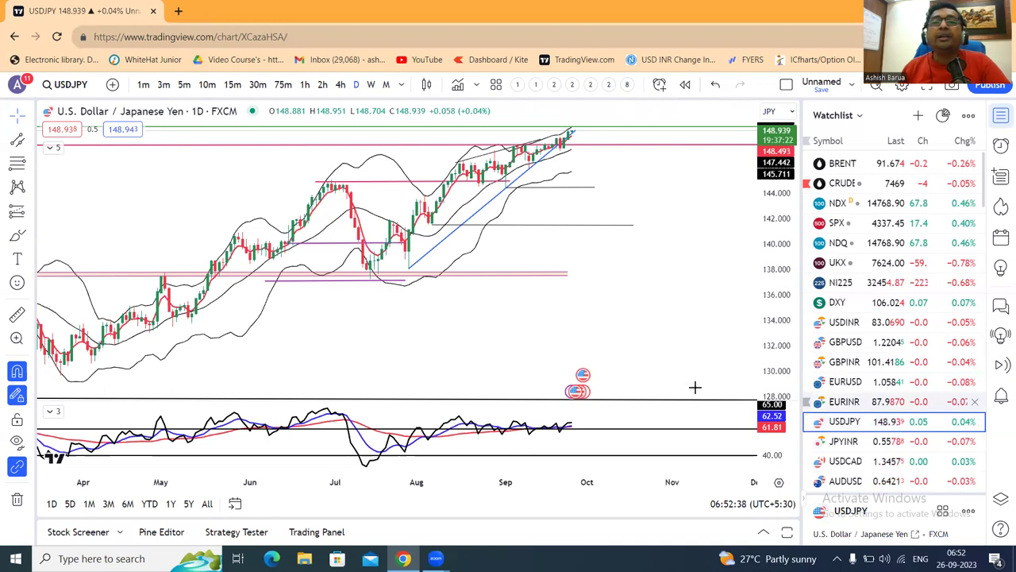
- Extend the USD/JPY rising trendline's upper anchor to about 150.8 on 12 October
drag(593, 274, 582, 315)
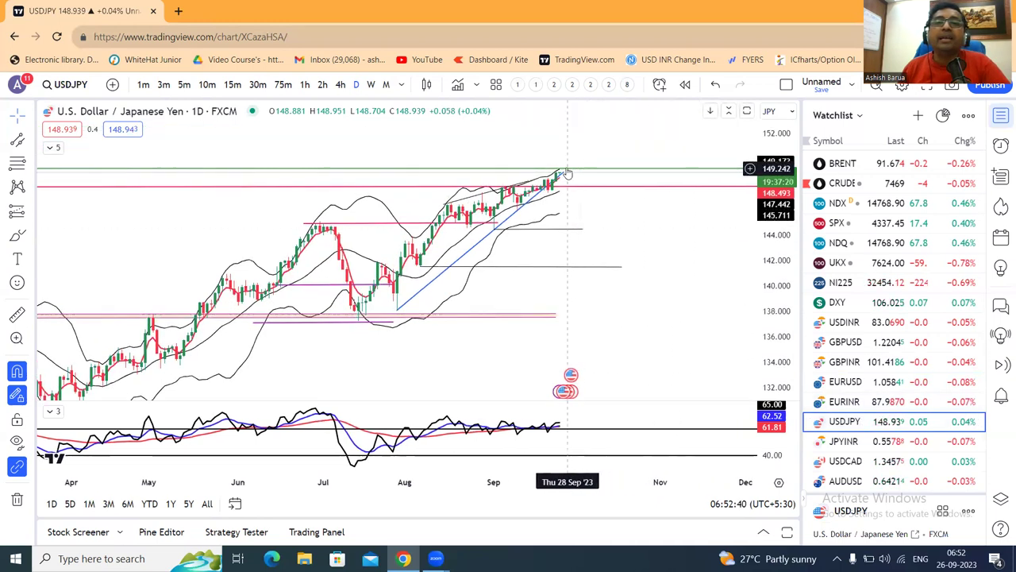
drag(562, 172, 608, 152)
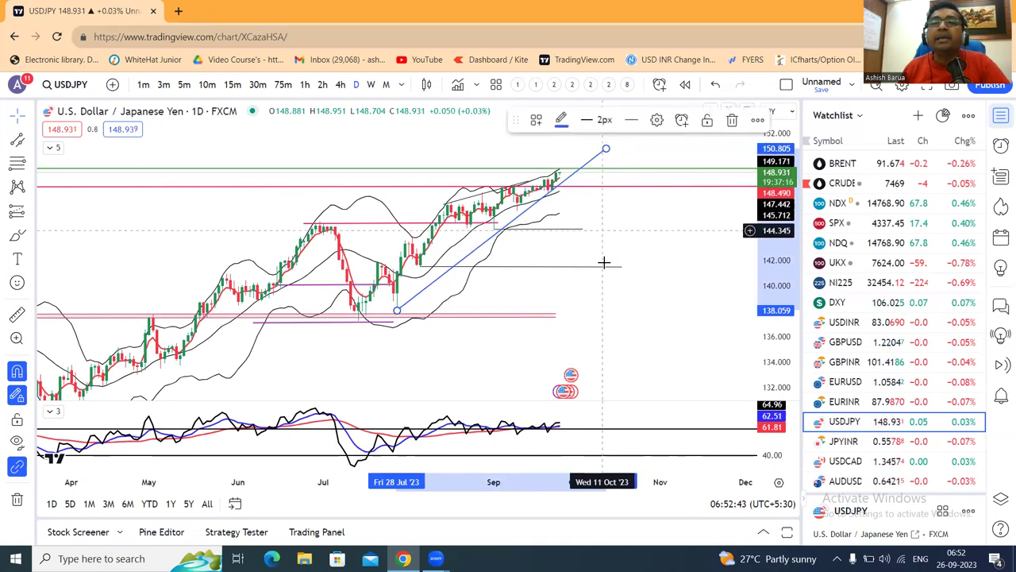
click(671, 276)
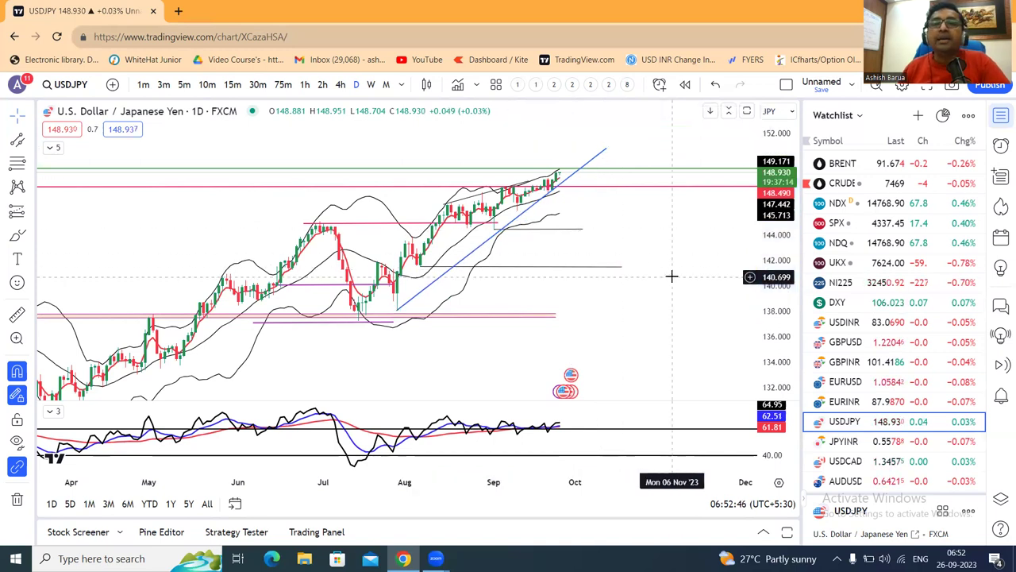
- Rescale the chart to show the 152 level, then open JPYINR
drag(672, 278, 635, 288)
drag(782, 273, 776, 257)
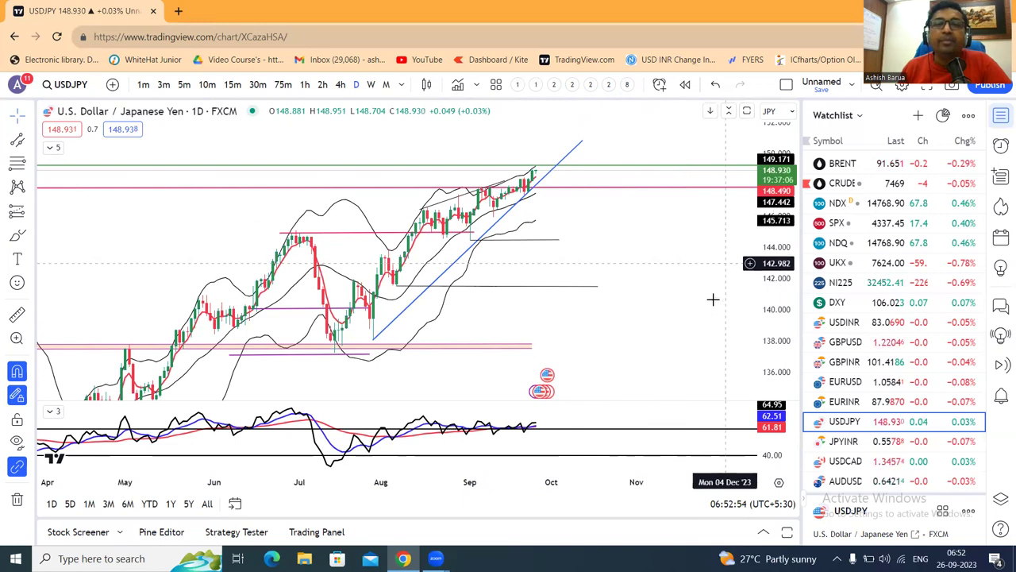
click(837, 441)
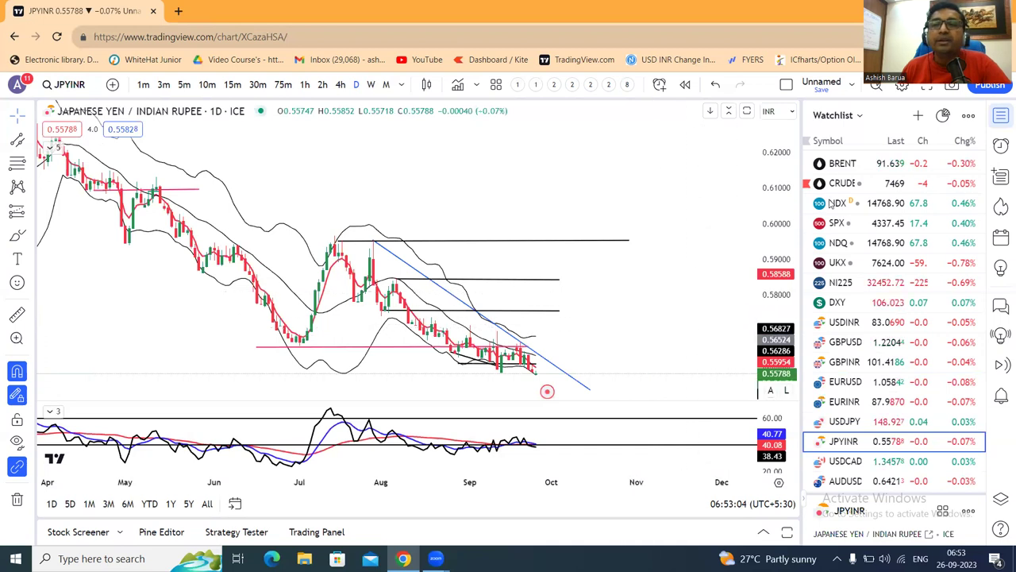
- Revisit USDJPY, return to JPYINR, then open the USDCAD daily chart
drag(675, 262, 674, 211)
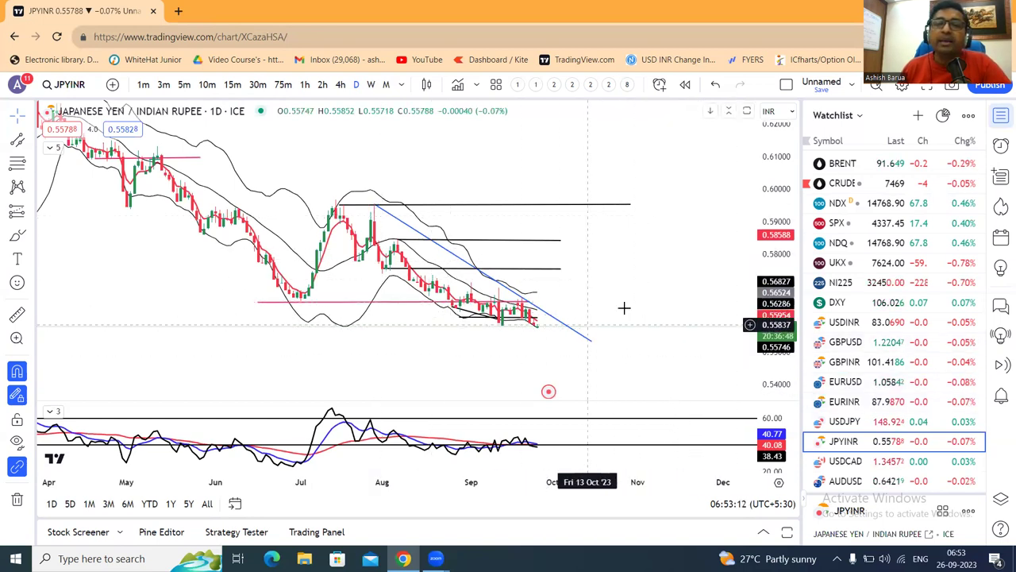
click(845, 421)
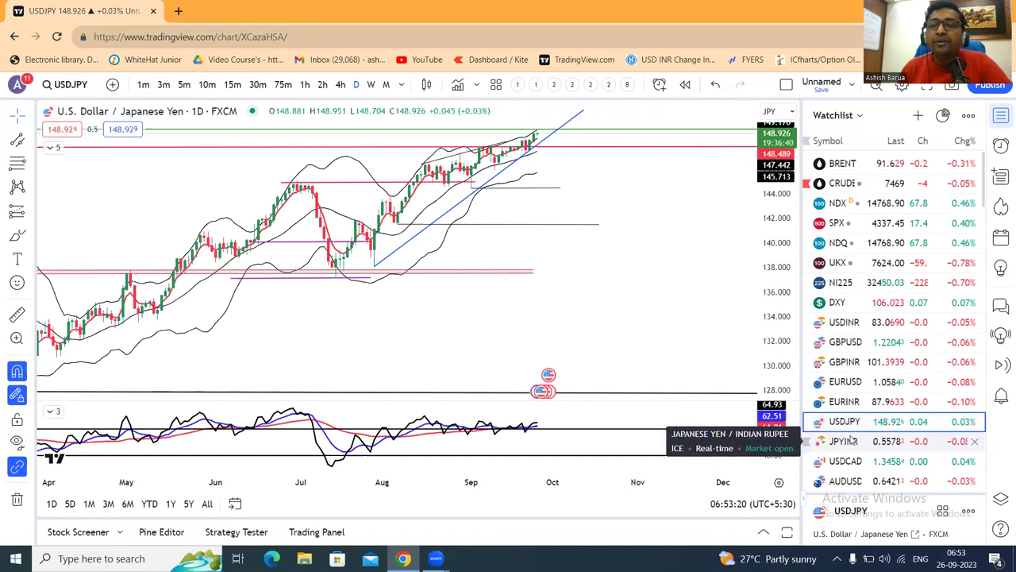
click(846, 444)
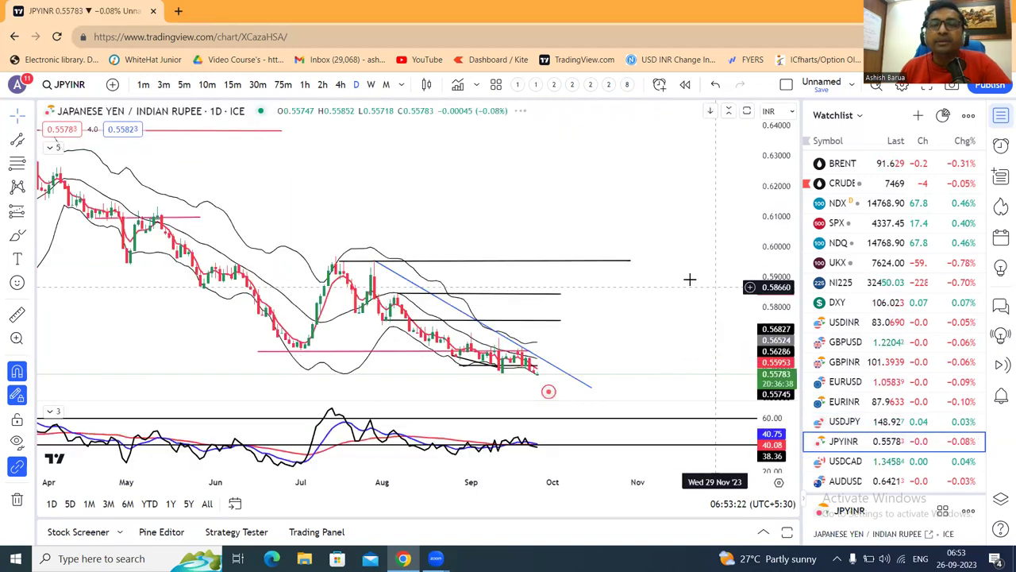
scroll(687, 275, up, 1)
scroll(858, 405, down, 1)
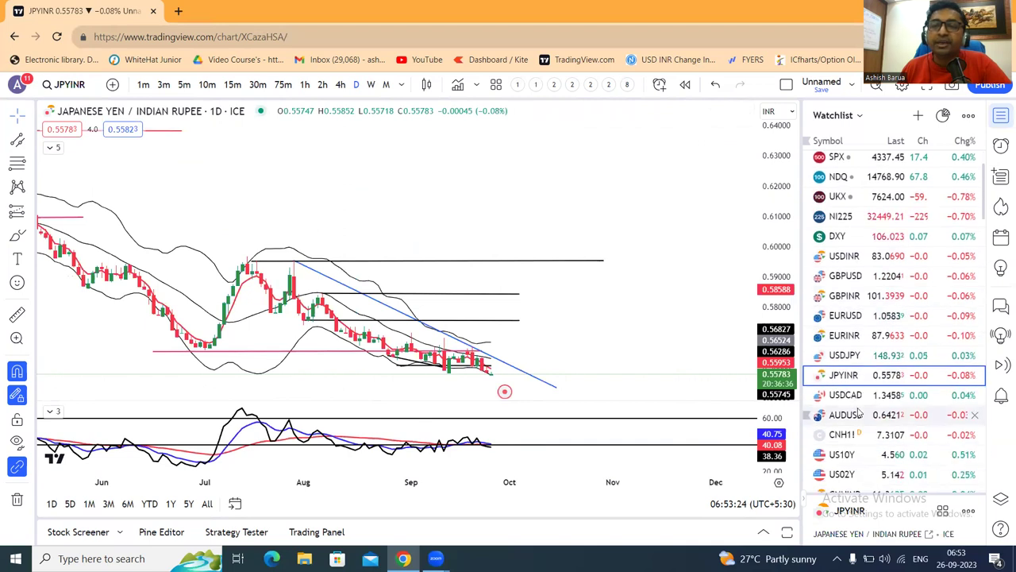
click(856, 400)
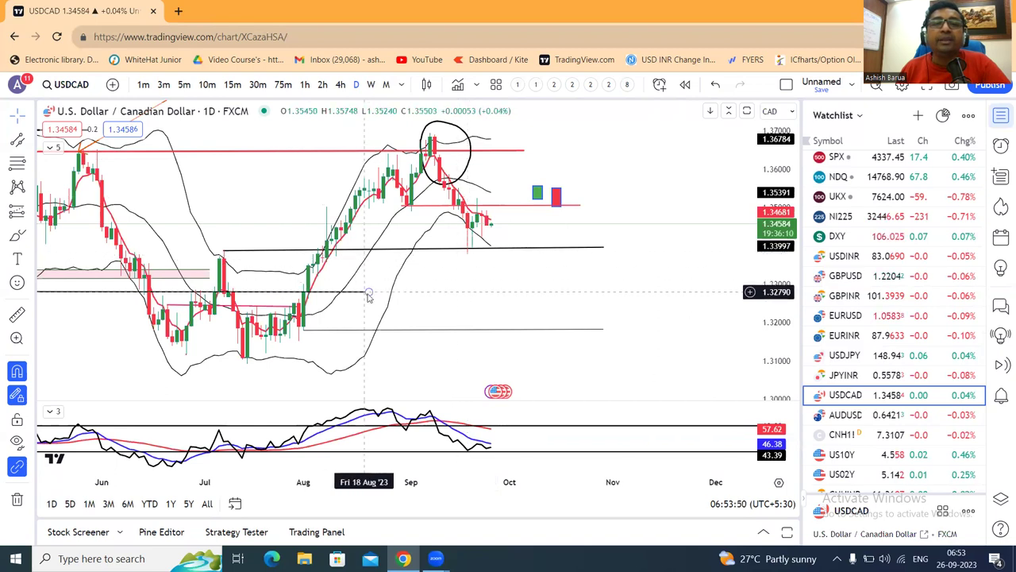
- Stretch the black USDCAD horizontal level further right, then switch to AUDUSD
drag(368, 292, 623, 292)
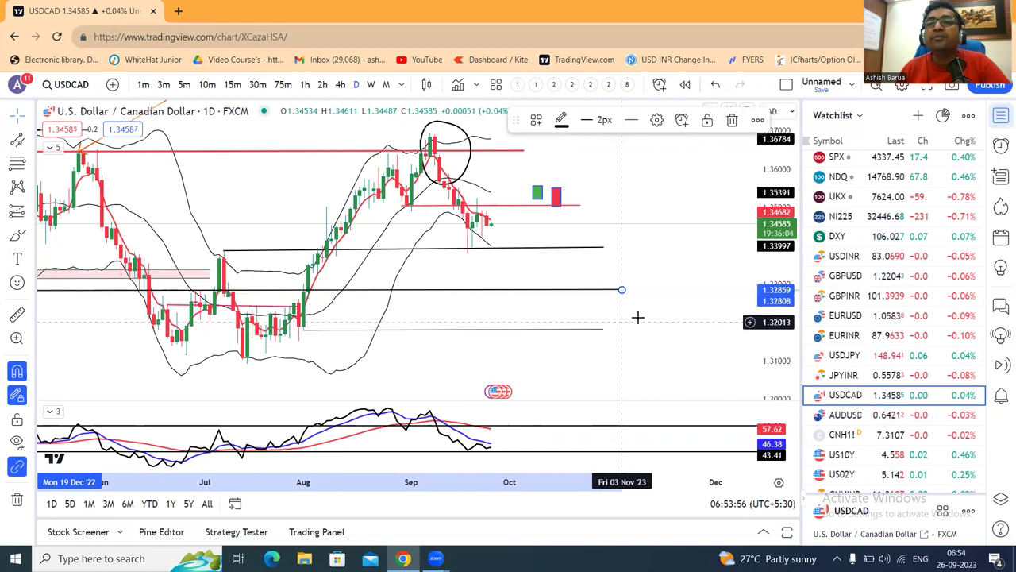
click(841, 415)
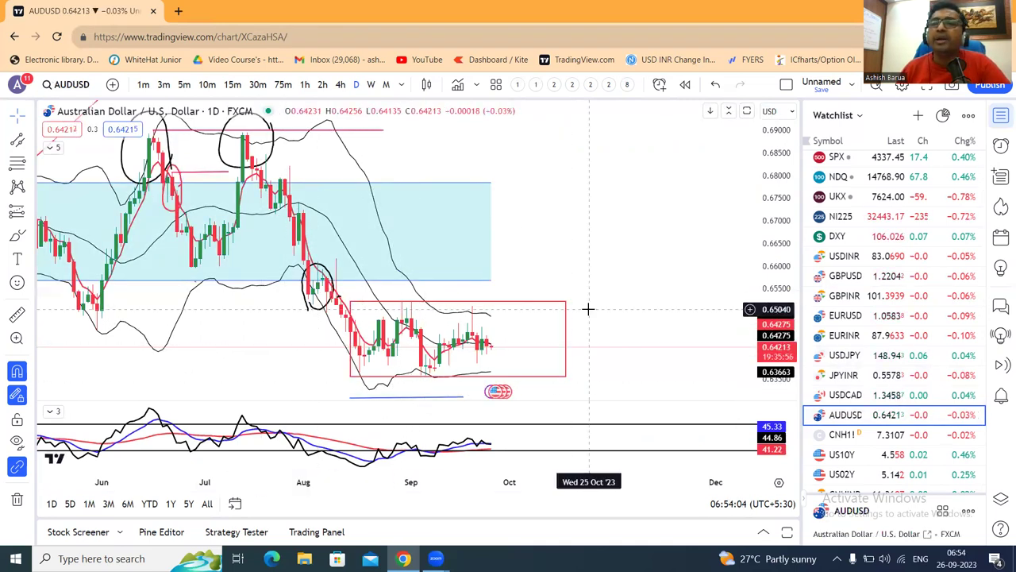
- Compress the AUDUSD price scale, then step down the watchlist to CNH1!
drag(776, 171, 782, 226)
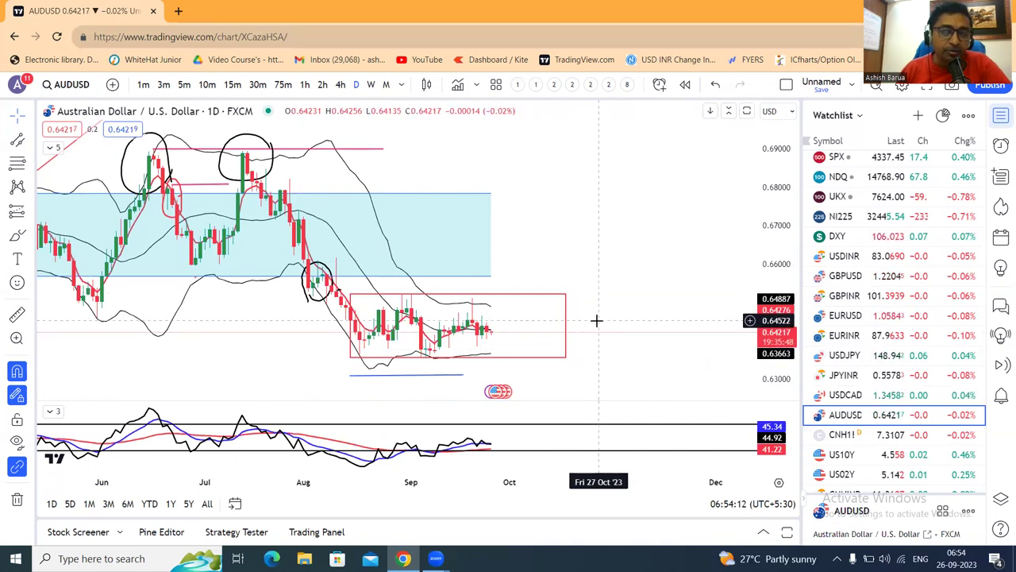
key(Down)
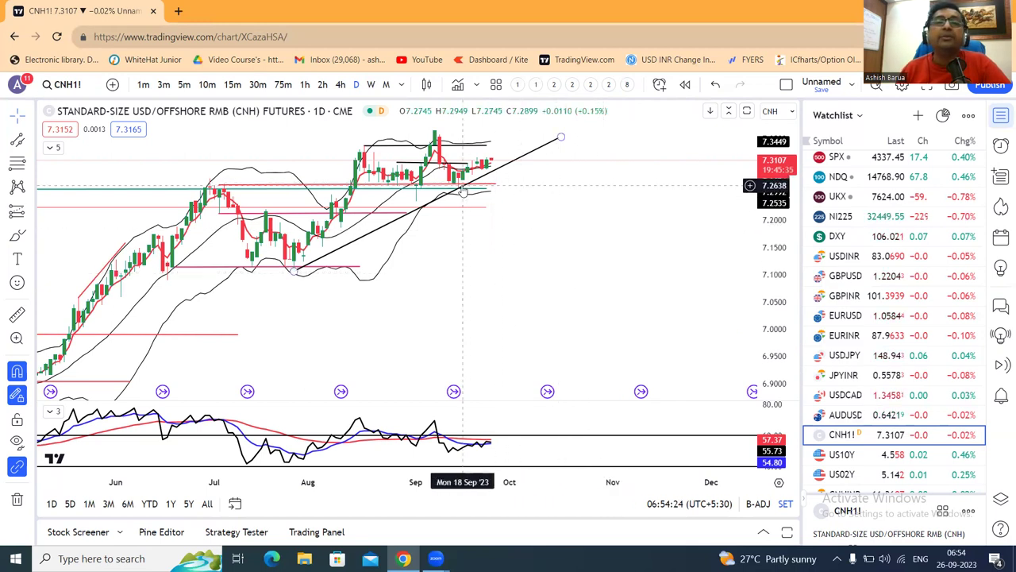
drag(623, 214, 669, 242)
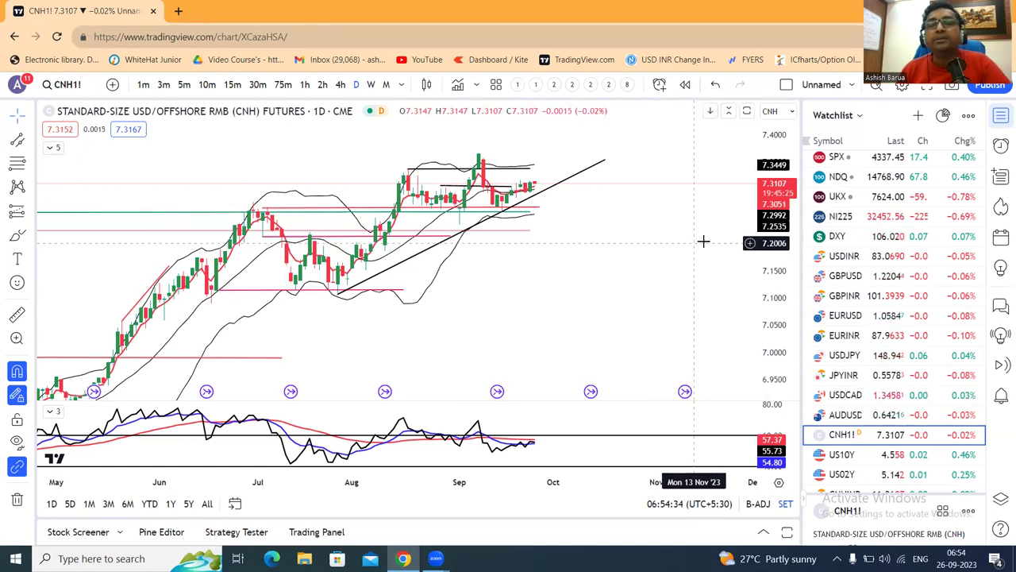
scroll(871, 165, up, 2)
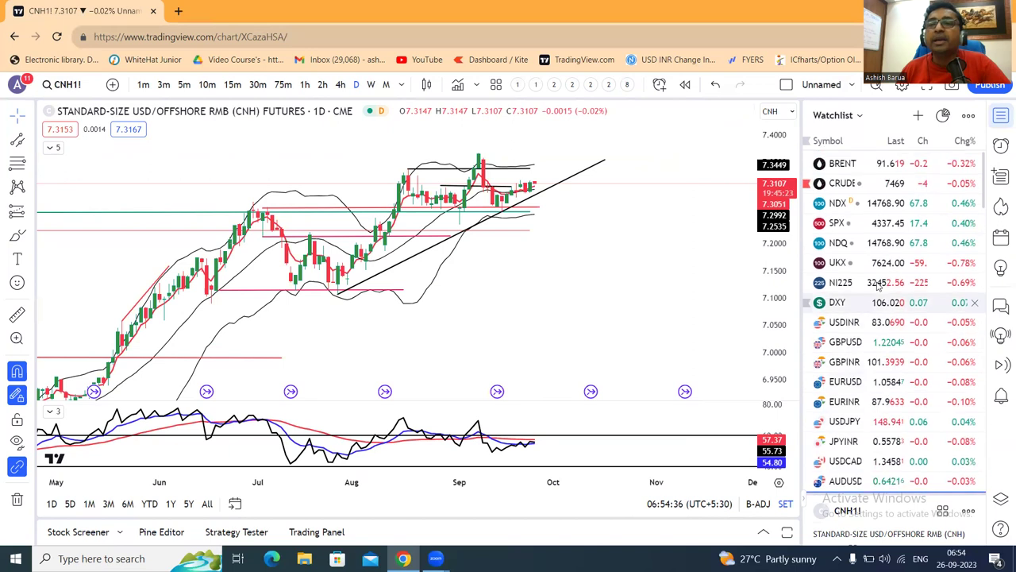
click(871, 164)
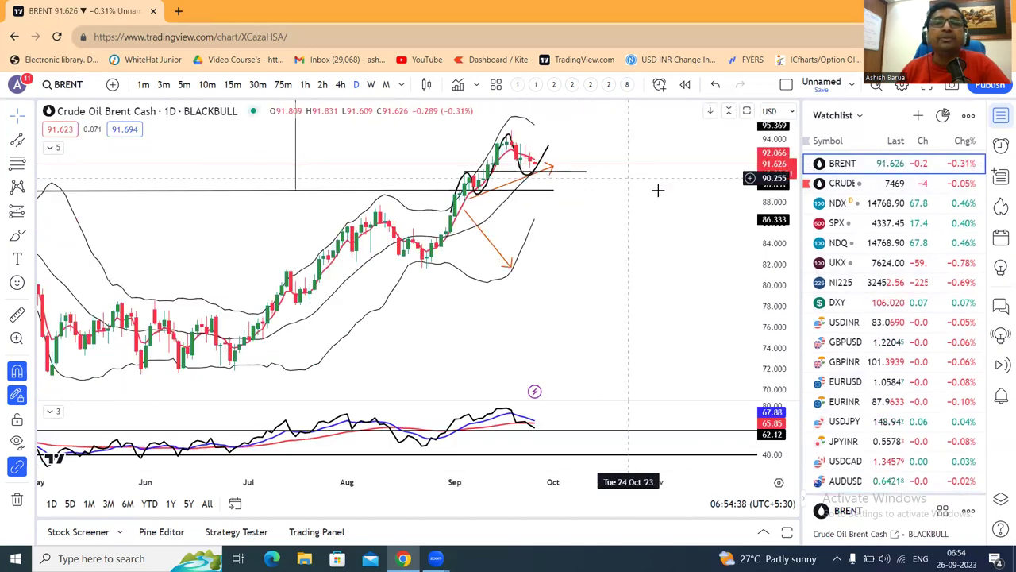
- Delete the black curved drawing near Brent's latest candles
scroll(643, 193, up, 2)
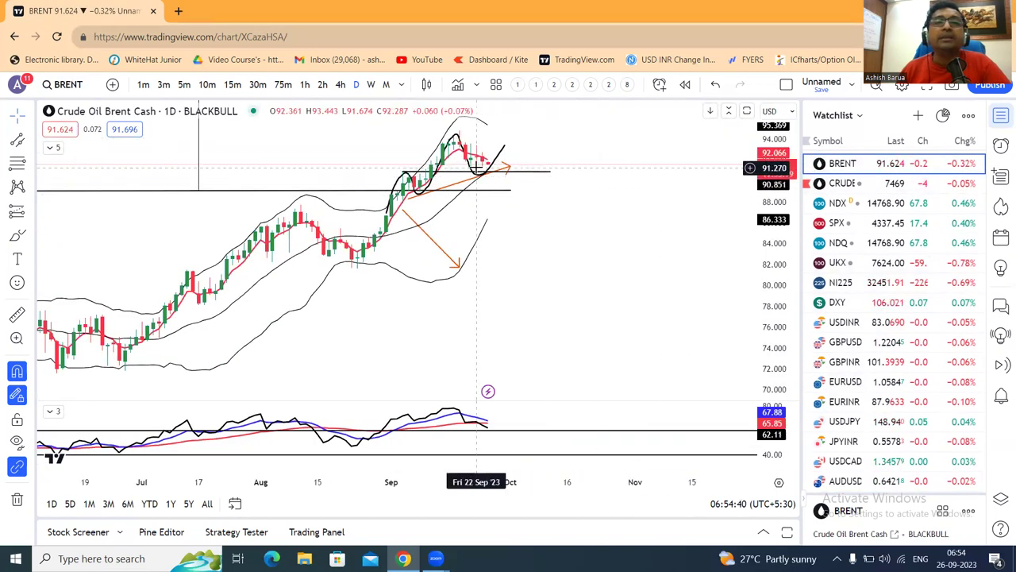
click(473, 169)
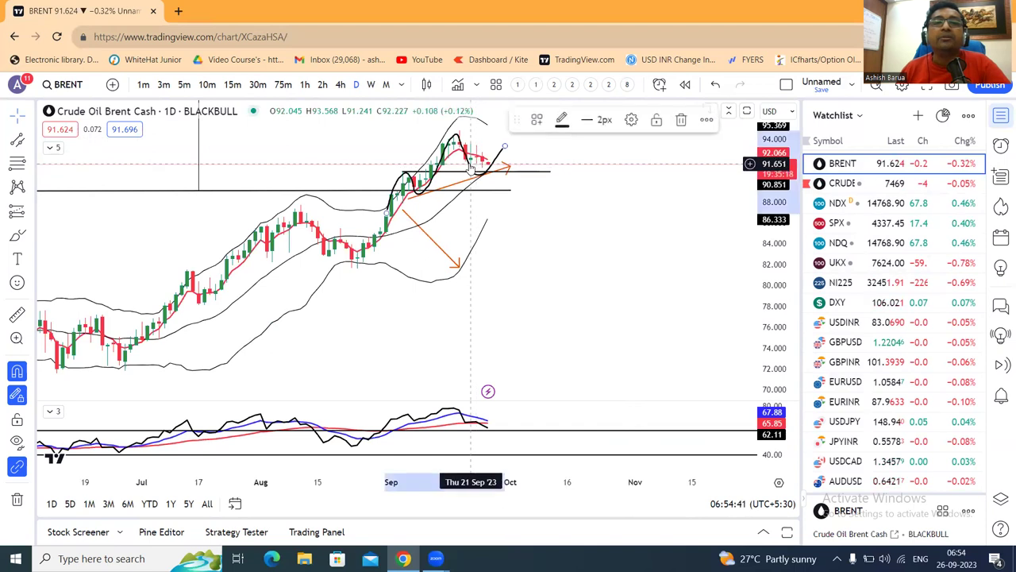
click(681, 121)
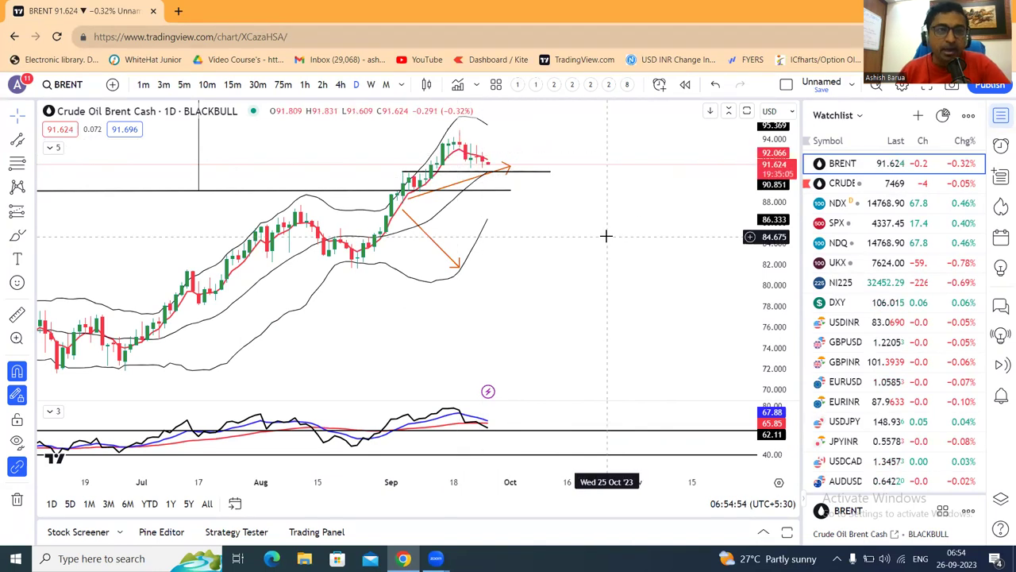
scroll(606, 235, down, 1)
scroll(835, 310, down, 3)
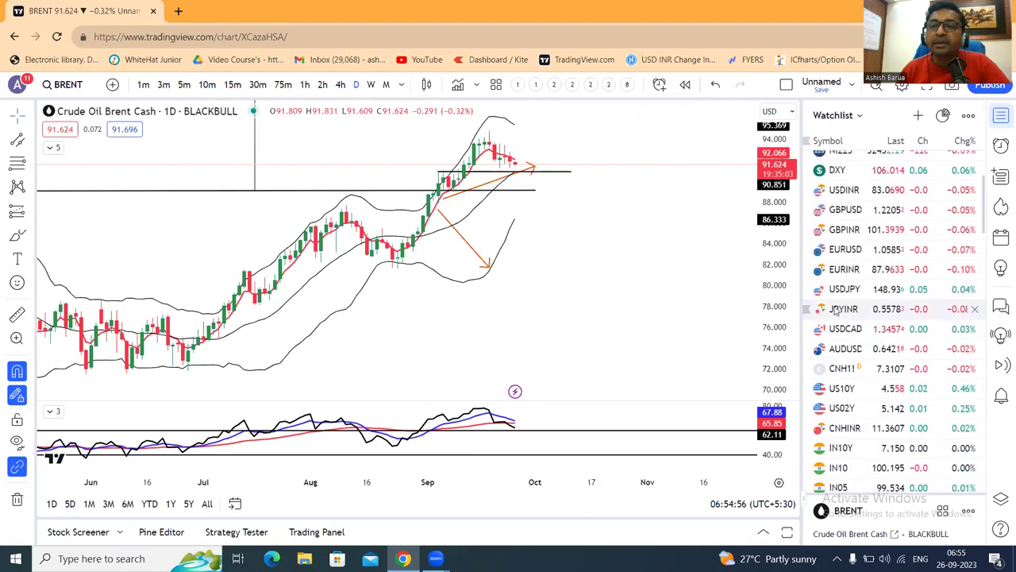
- Open US10Y, check it on monthly candles, then settle on the weekly interval
click(842, 389)
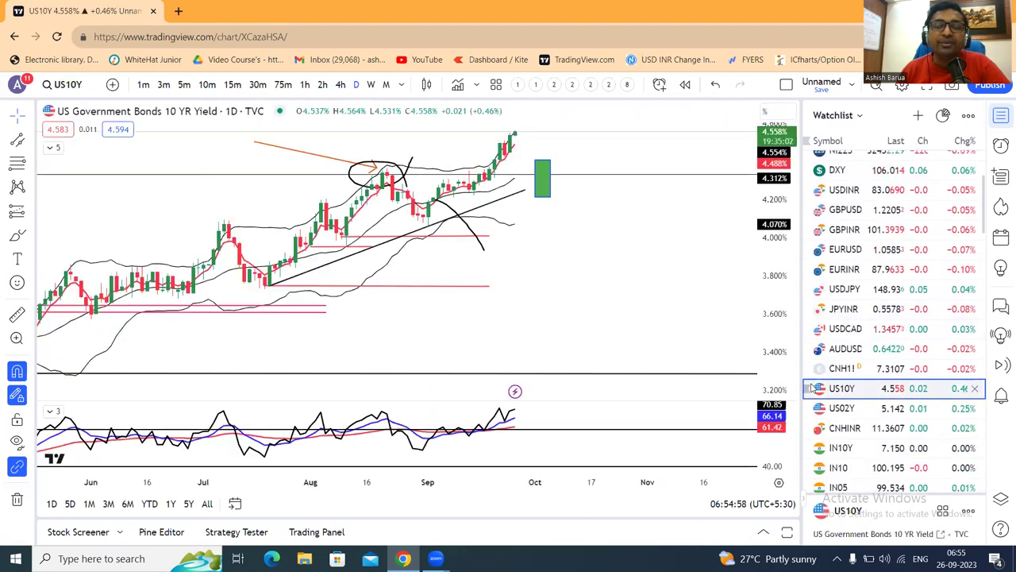
drag(606, 279, 656, 295)
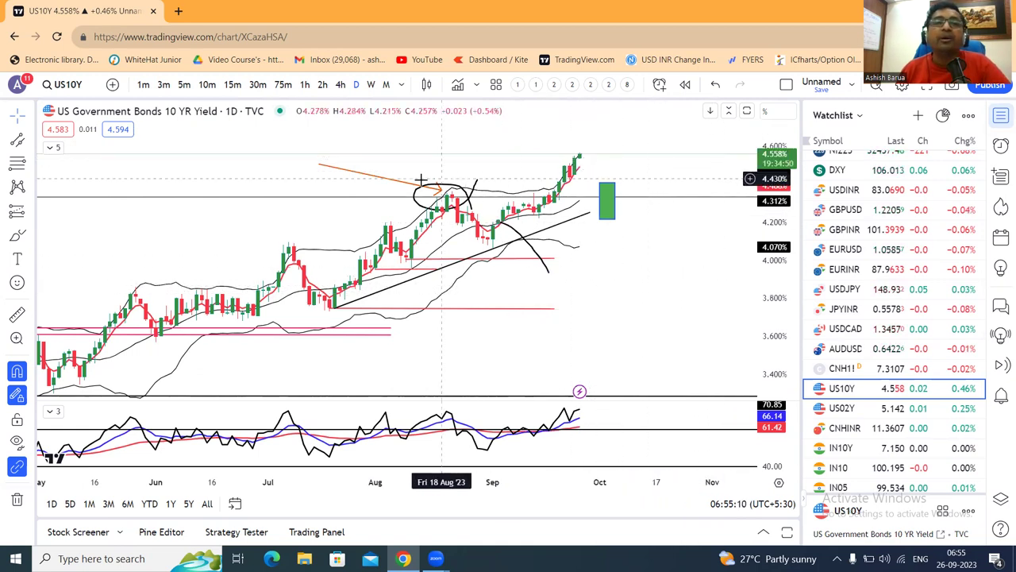
click(370, 85)
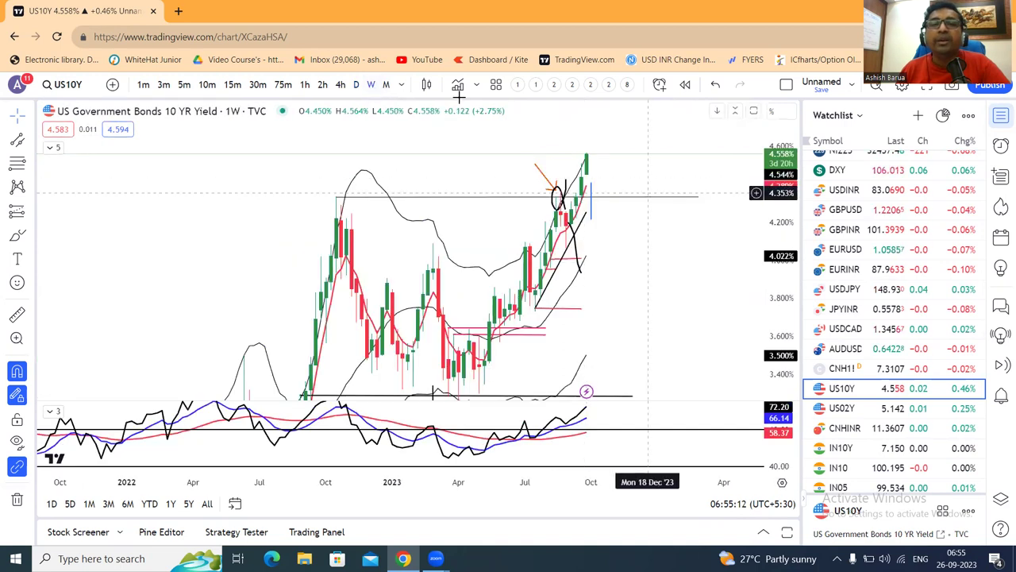
click(386, 85)
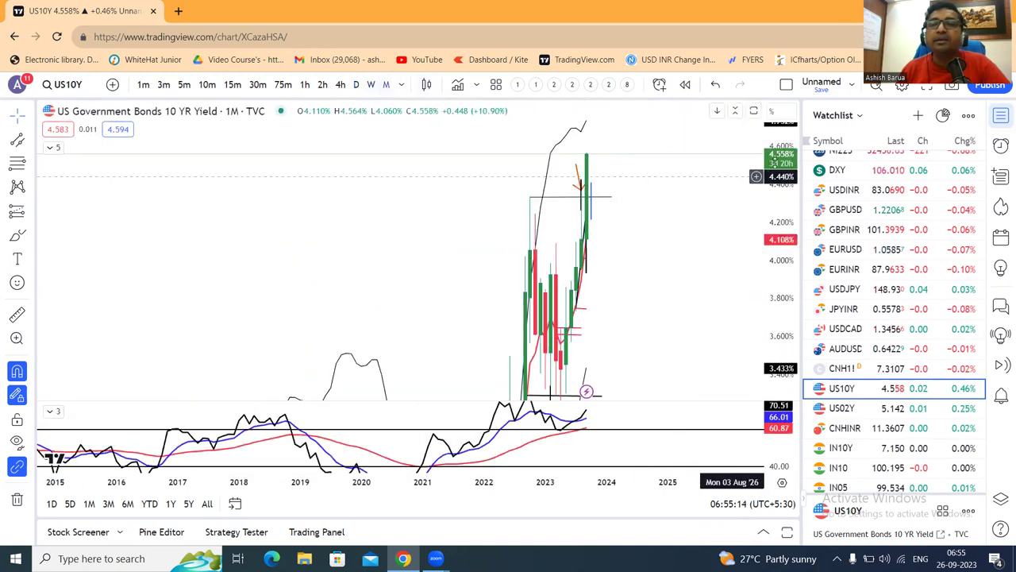
scroll(676, 307, up, 3)
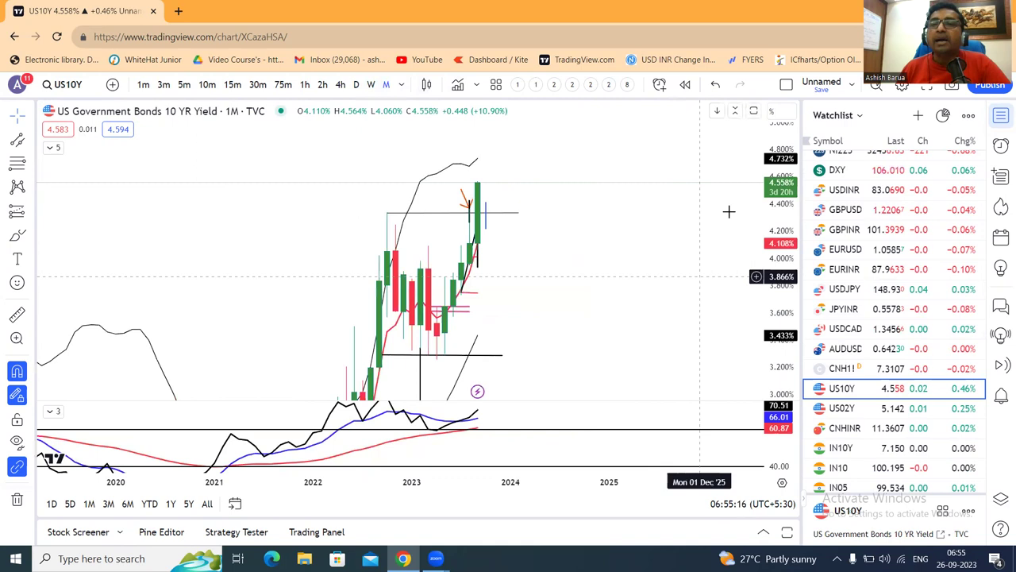
scroll(656, 261, left, 3)
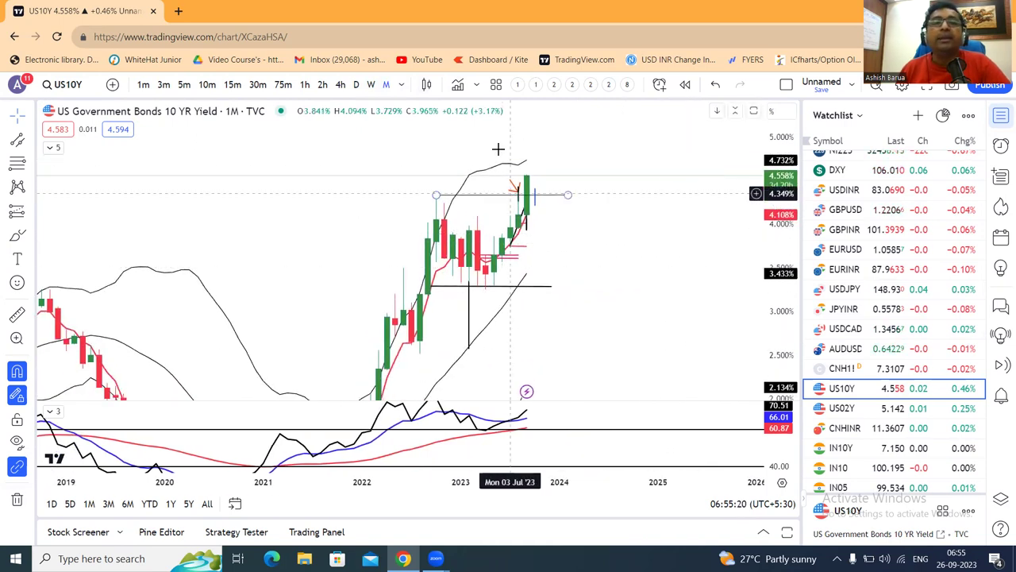
click(370, 85)
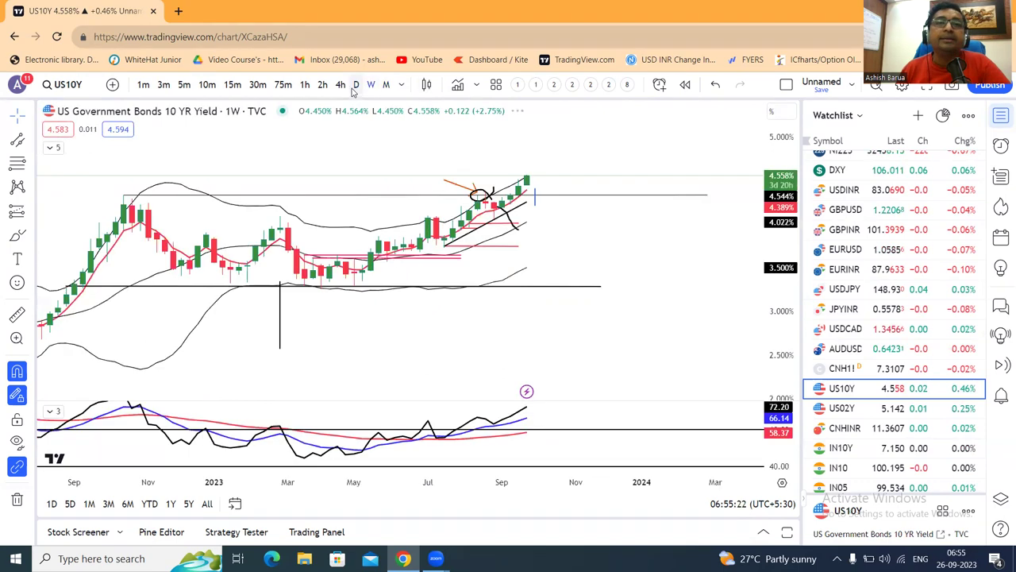
- Put the US10Y chart on daily candles, auto-fit and stretch the price scale, and zoom out
click(356, 85)
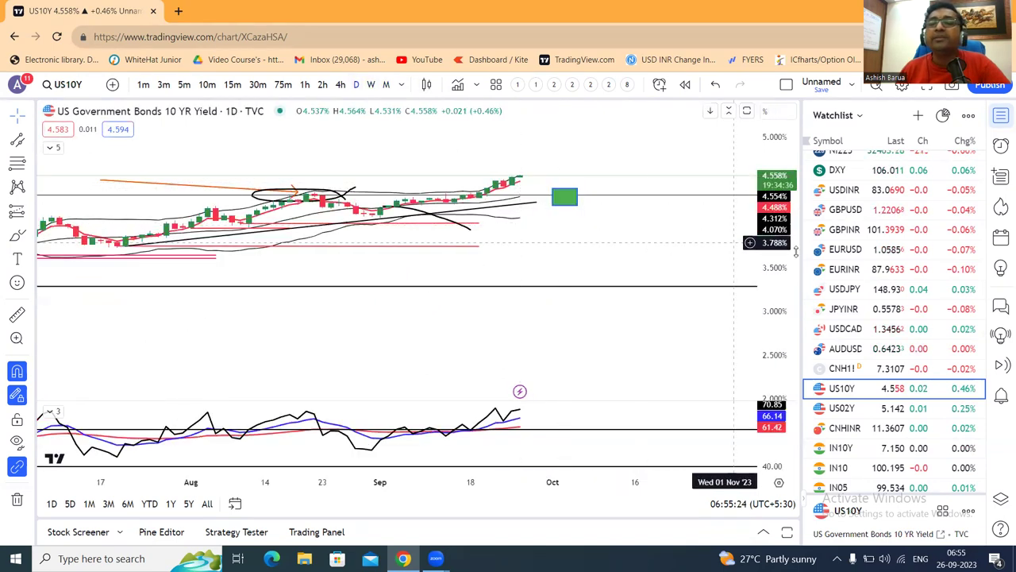
drag(651, 236, 656, 311)
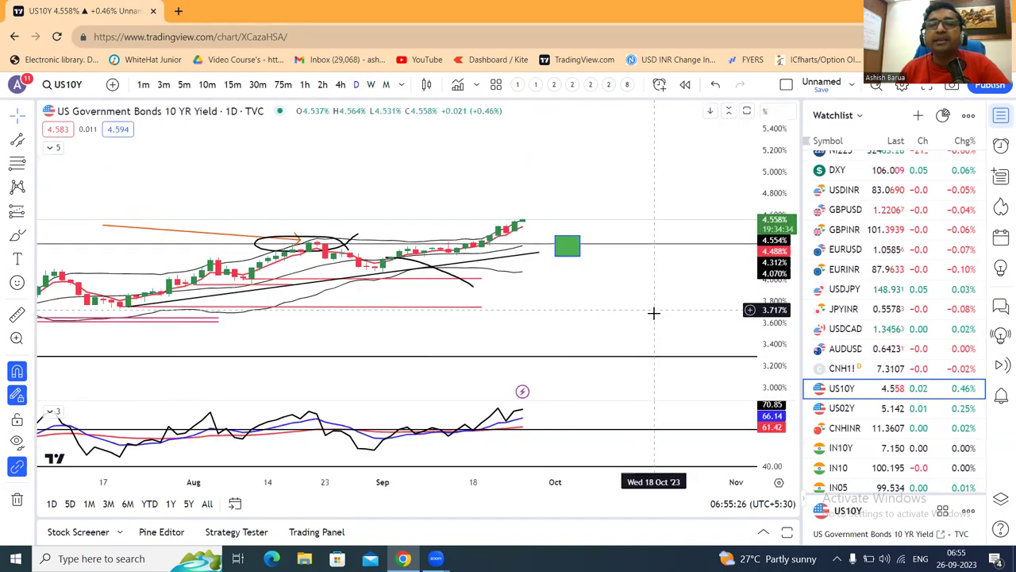
double_click(784, 286)
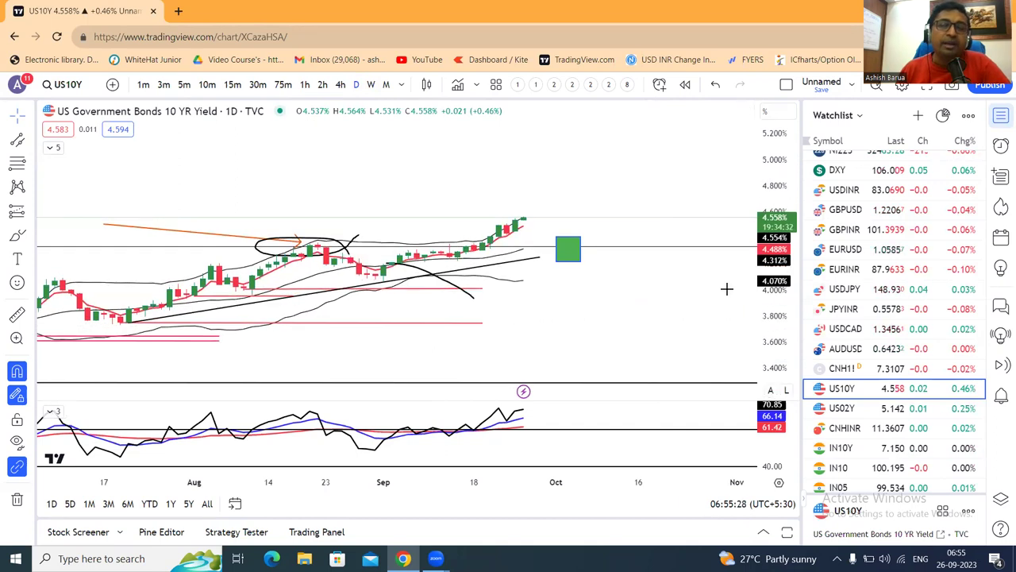
drag(774, 300, 774, 278)
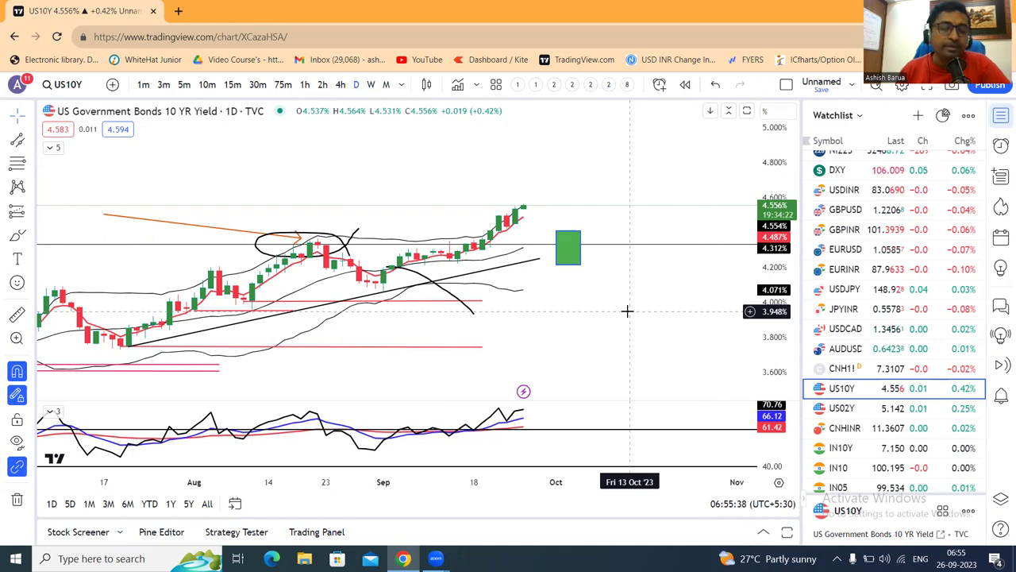
scroll(609, 317, down, 1)
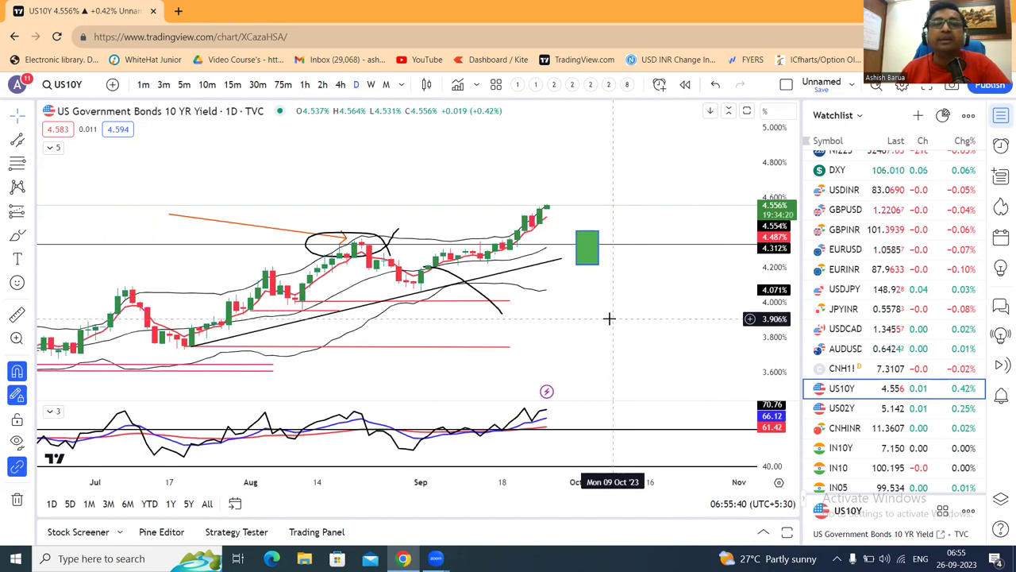
scroll(609, 318, down, 4)
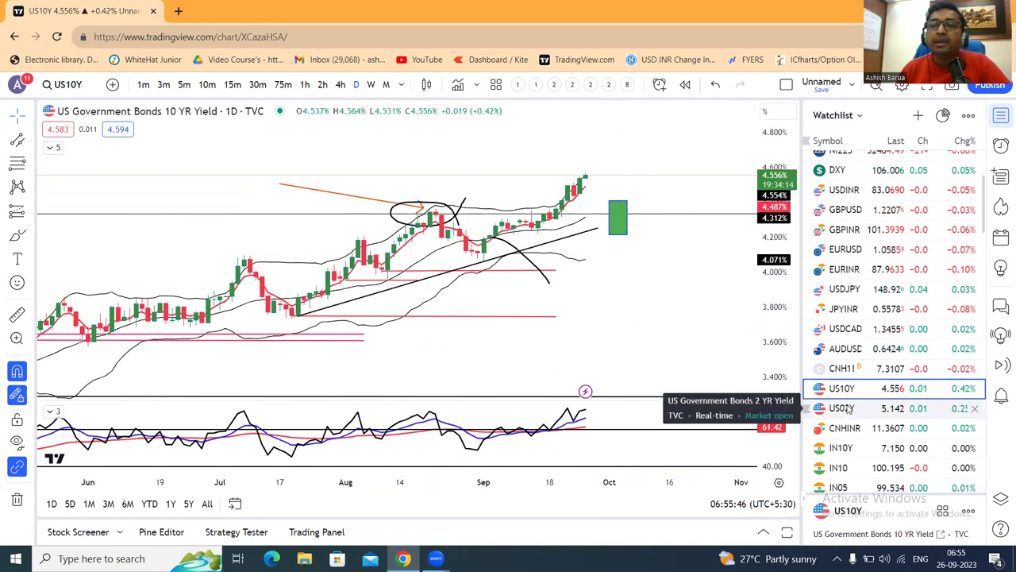
- Toggle between US02Y and US10Y in the watchlist, finishing on the US 2-year yield
click(845, 408)
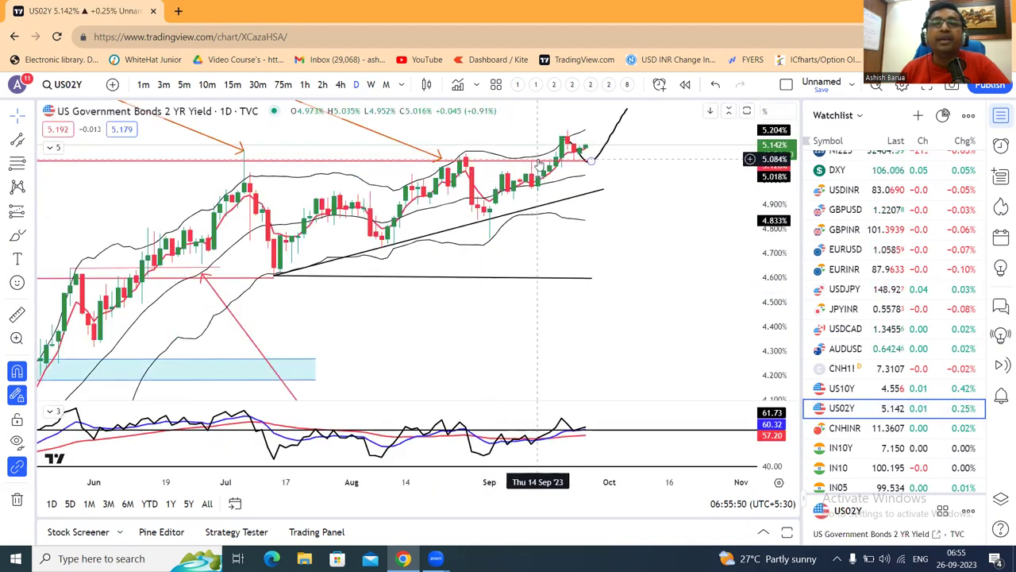
click(840, 391)
click(842, 401)
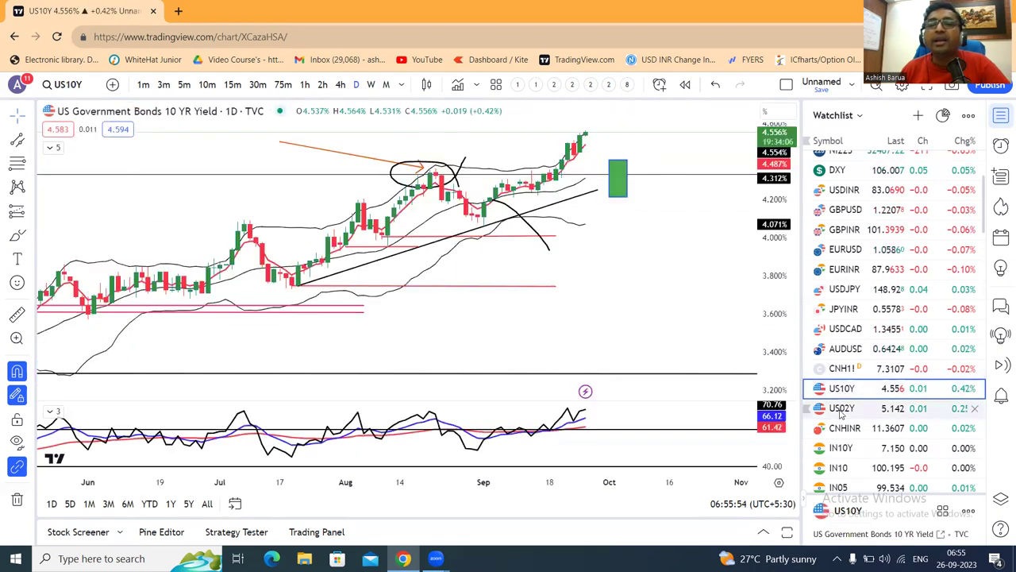
click(849, 394)
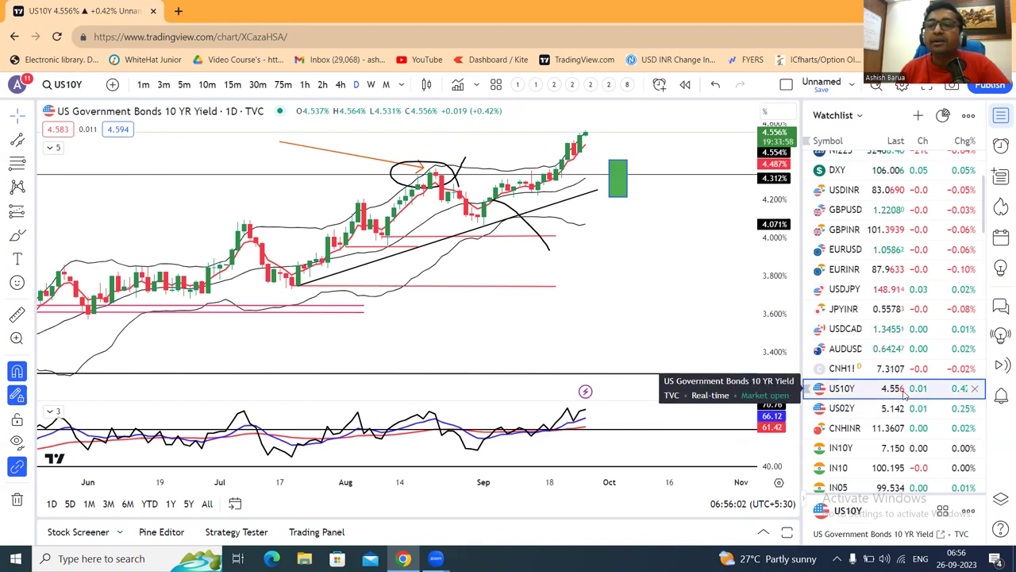
click(865, 410)
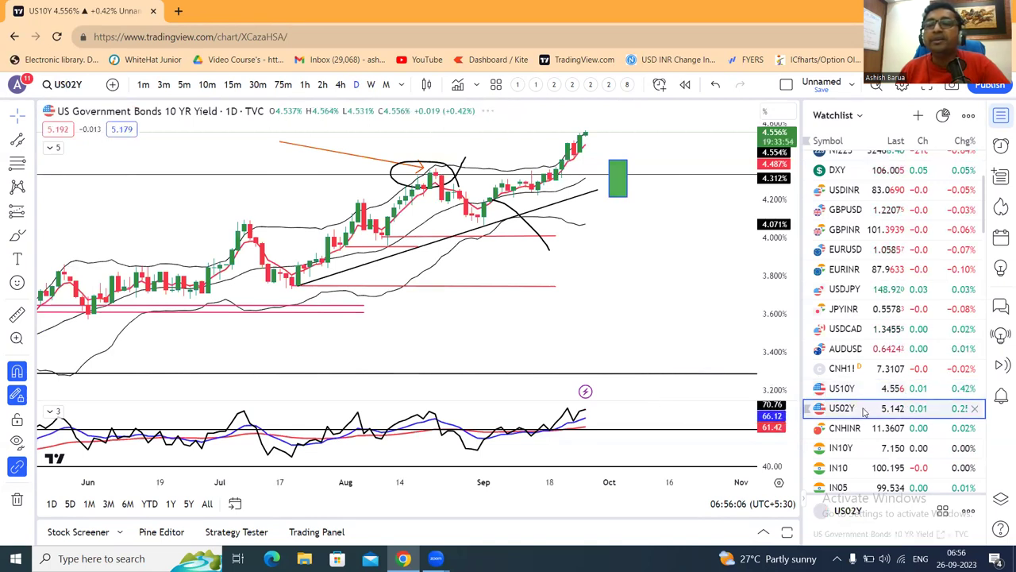